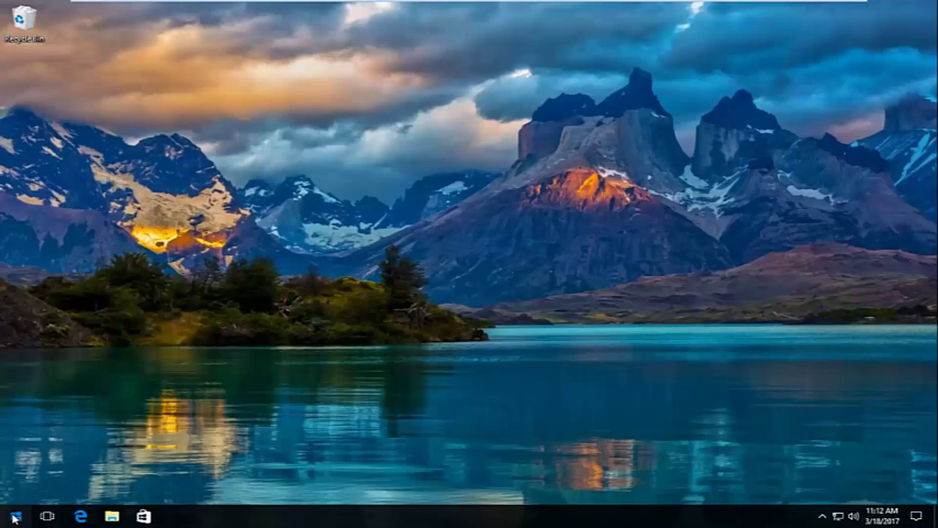
Search Windows for "device manager", open Device Manager and enlarge its window
{"action": "left_click", "coordinate": [15, 518]}
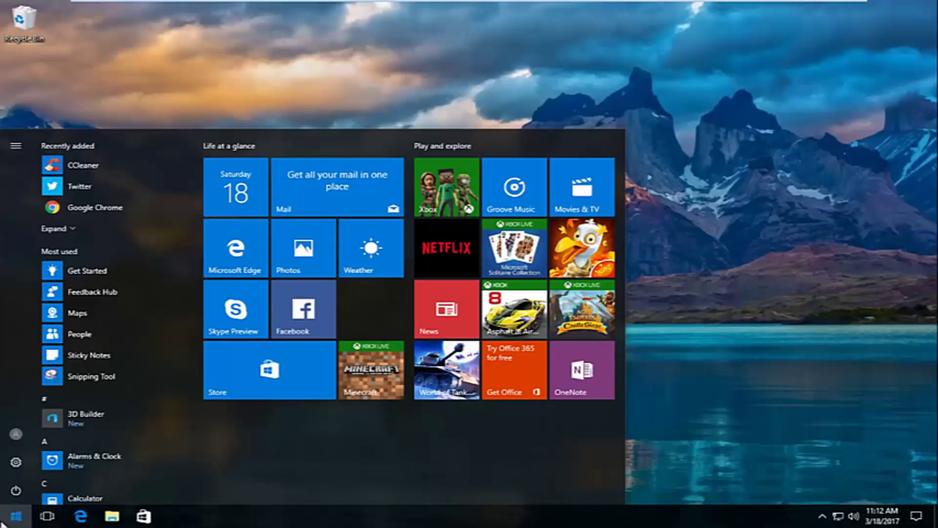
{"action": "left_click", "coordinate": [15, 515]}
{"action": "left_click", "coordinate": [15, 516]}
{"action": "left_click", "coordinate": [12, 518]}
{"action": "type", "text": "d"}
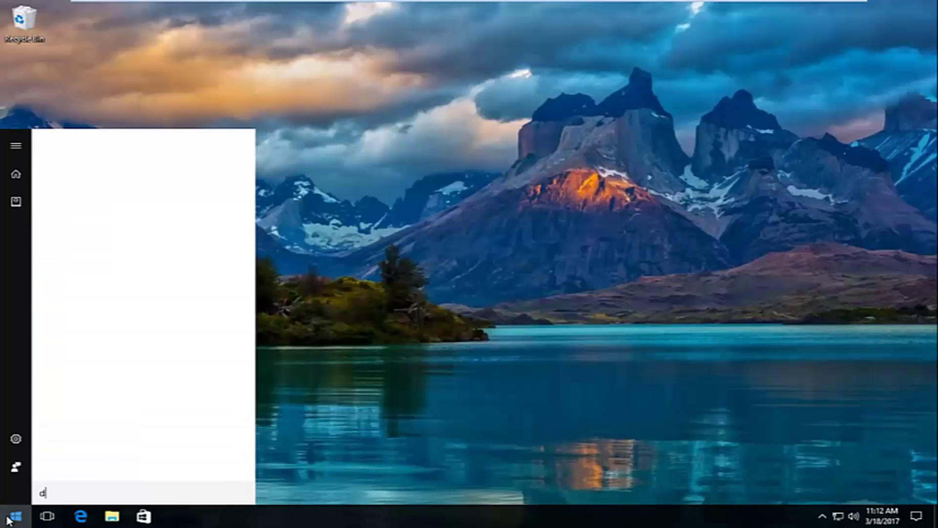
{"action": "type", "text": "evice manager"}
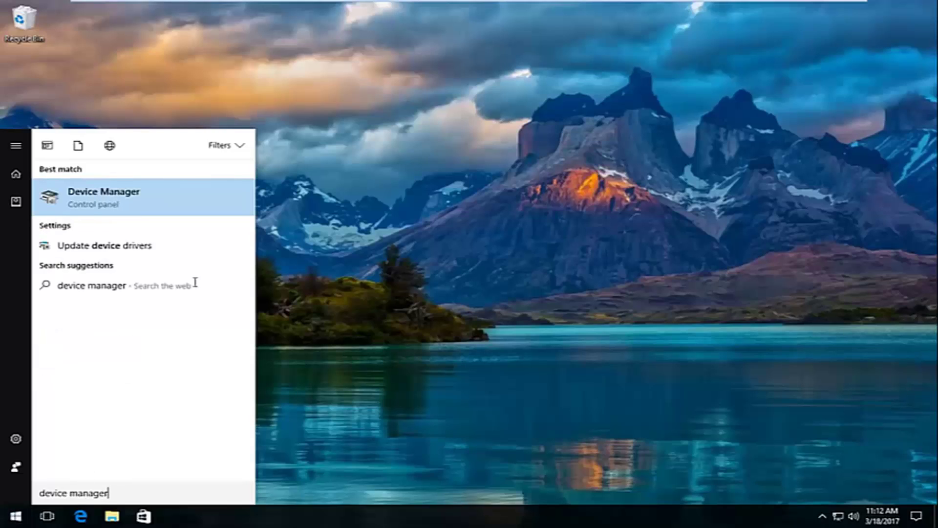
{"action": "left_click", "coordinate": [86, 202]}
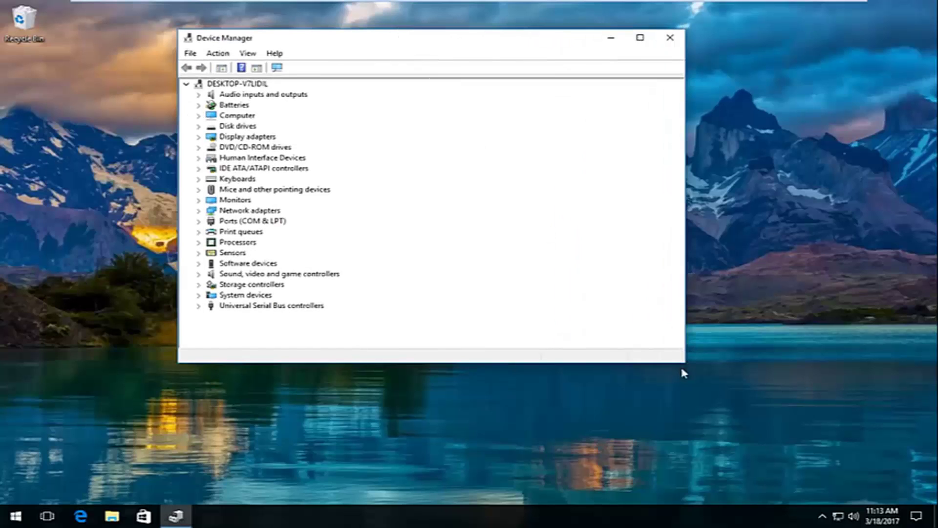
{"action": "left_click_drag", "start_coordinate": [685, 363], "coordinate": [791, 438]}
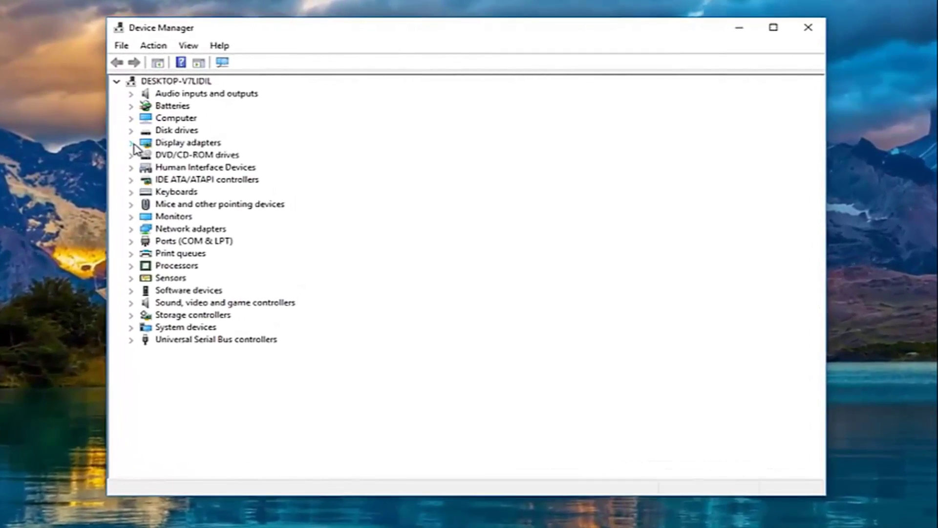
Run the automatic search for updated driver software on the VMware SVGA 3D display adapter and close the wizard
{"action": "double_click", "coordinate": [169, 144]}
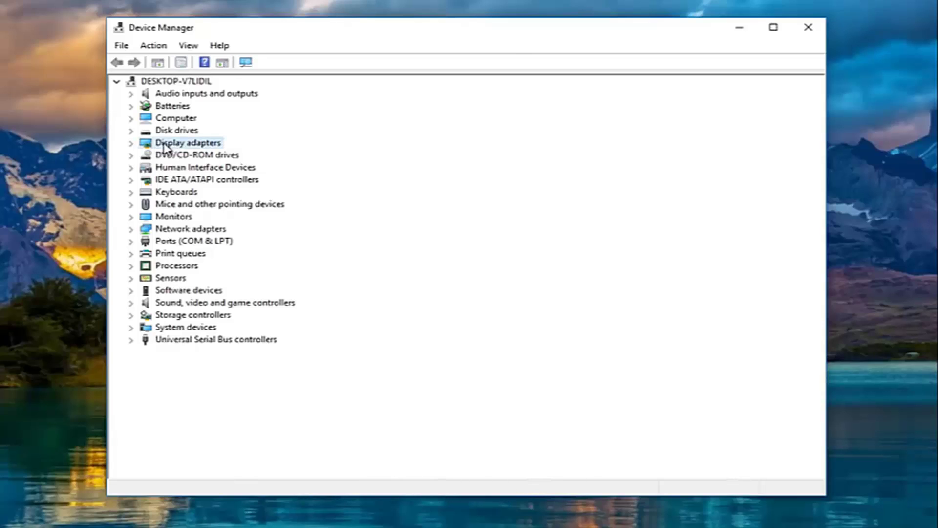
{"action": "left_click", "coordinate": [185, 156]}
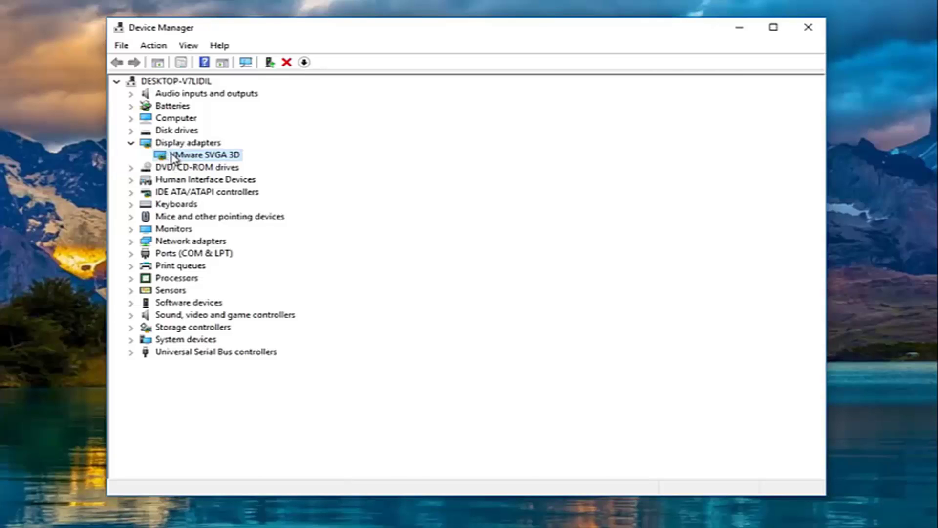
{"action": "right_click", "coordinate": [176, 157]}
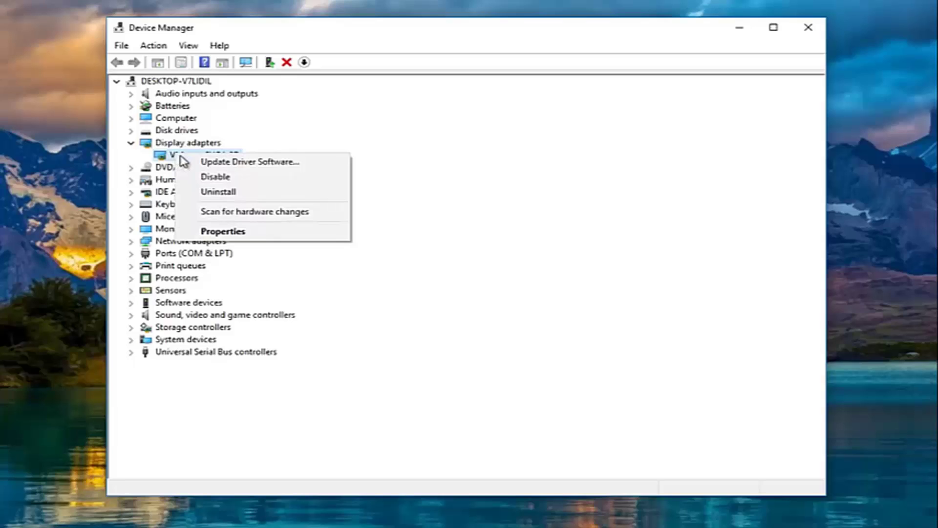
{"action": "left_click", "coordinate": [229, 165]}
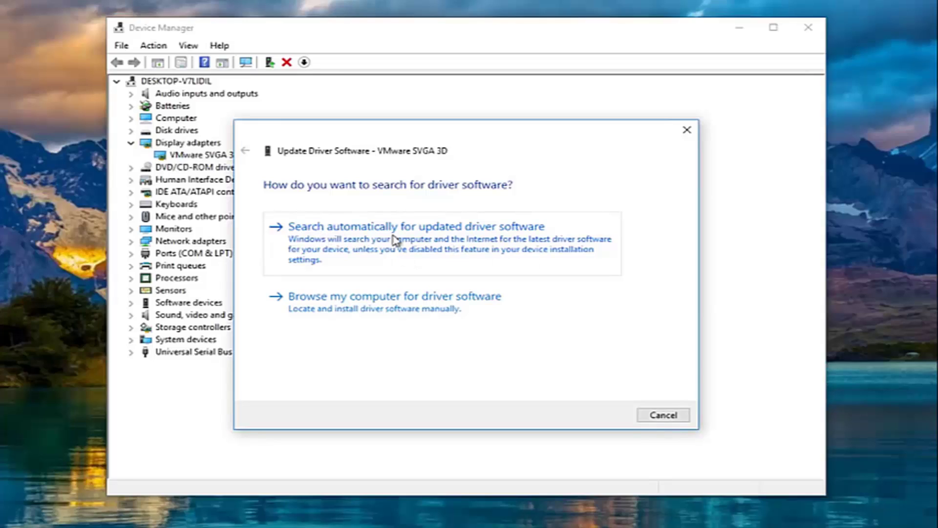
{"action": "left_click", "coordinate": [381, 252]}
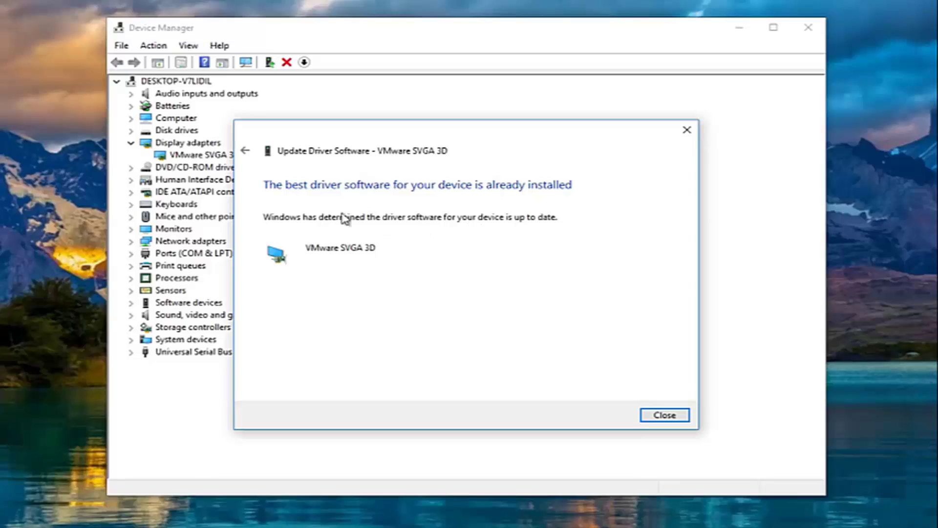
{"action": "left_click", "coordinate": [666, 415]}
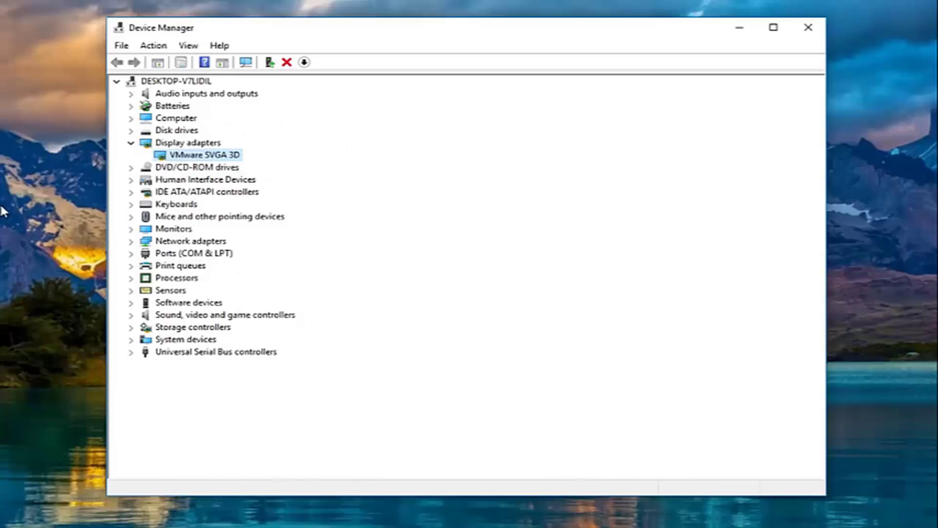
Show the driver information in the VMware SVGA 3D adapter's properties
{"action": "right_click", "coordinate": [198, 156]}
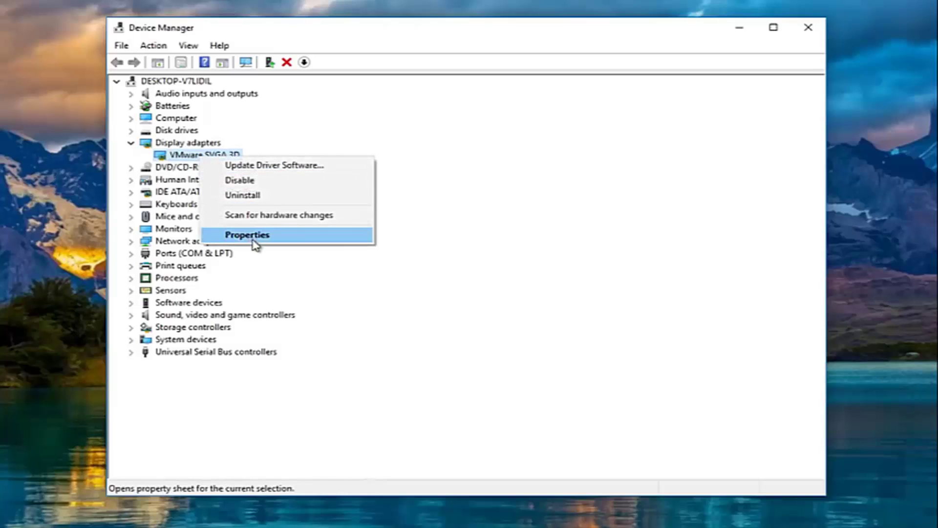
{"action": "left_click", "coordinate": [254, 235]}
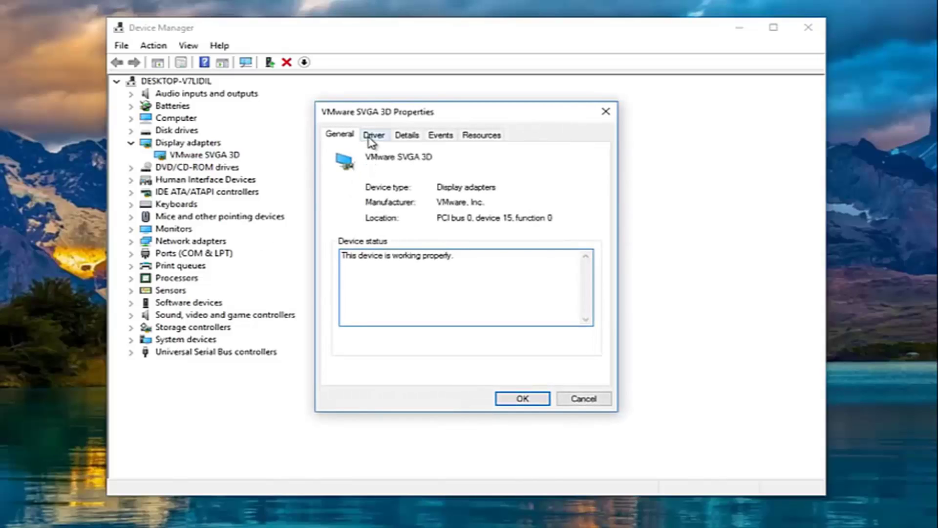
{"action": "left_click", "coordinate": [376, 139]}
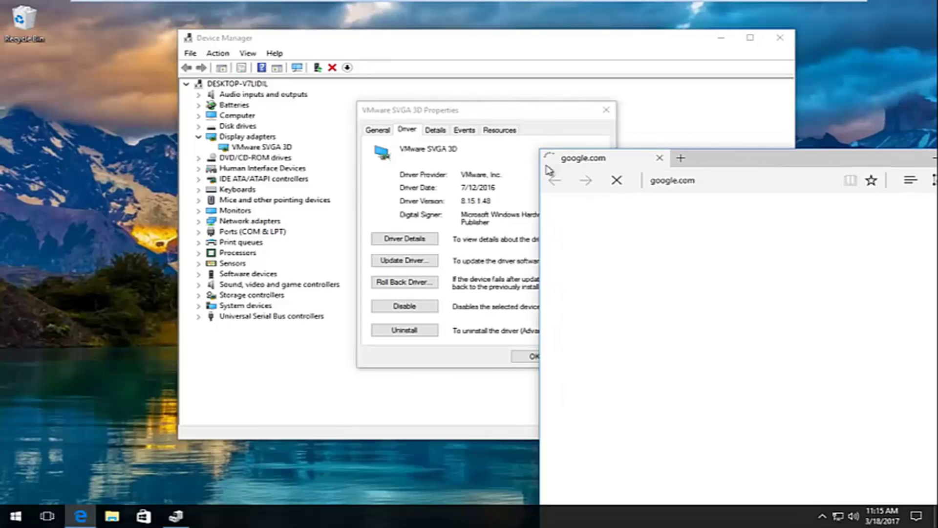
Switch to Microsoft Edge, search Google for "nvidia drivers" and open NVIDIA's driver download page
{"action": "left_click_drag", "start_coordinate": [688, 173], "coordinate": [528, 5]}
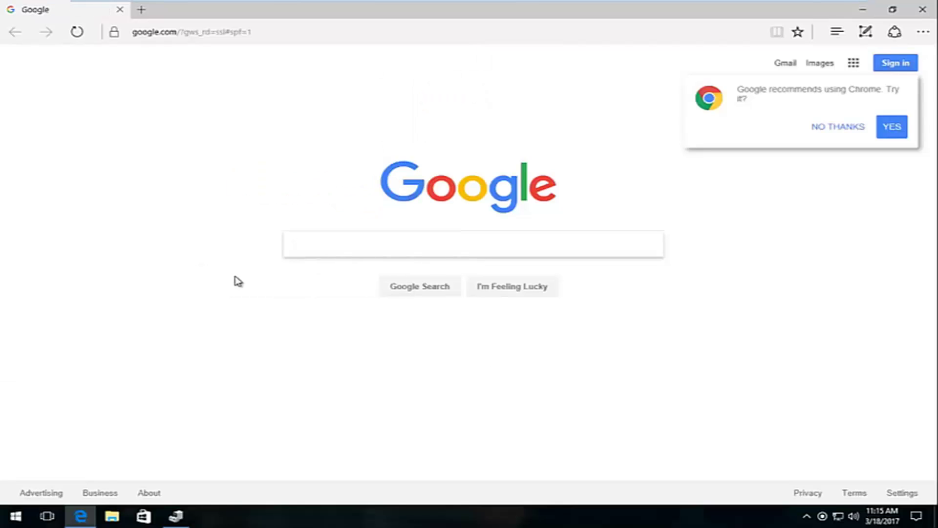
{"action": "type", "text": "nvidia"}
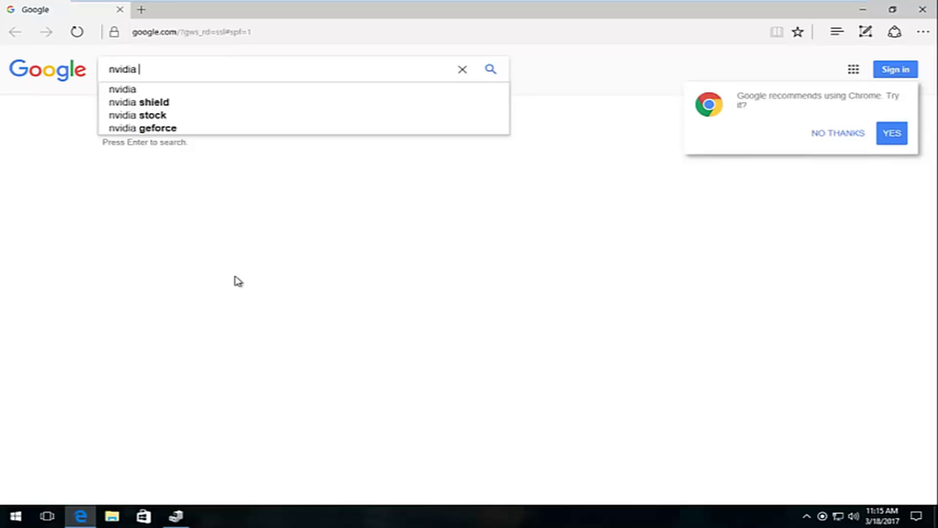
{"action": "type", "text": " drivers"}
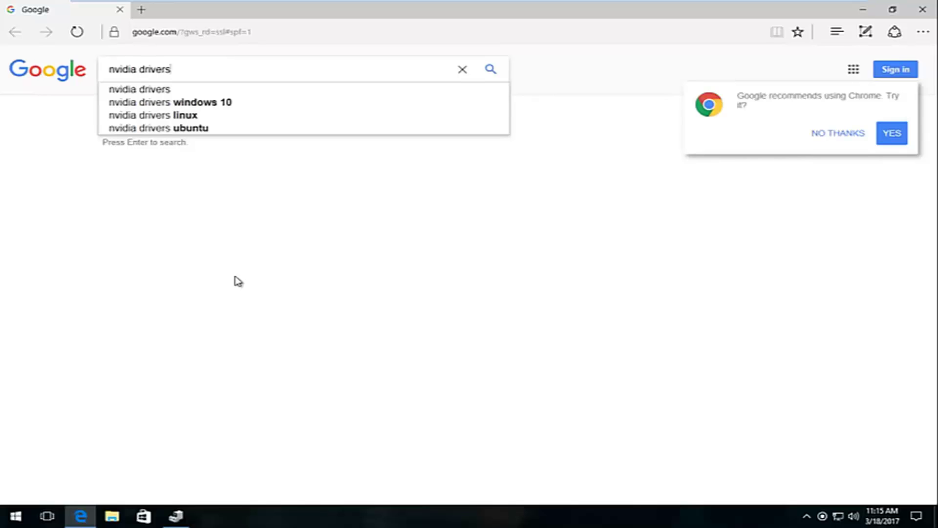
{"action": "left_click", "coordinate": [480, 72]}
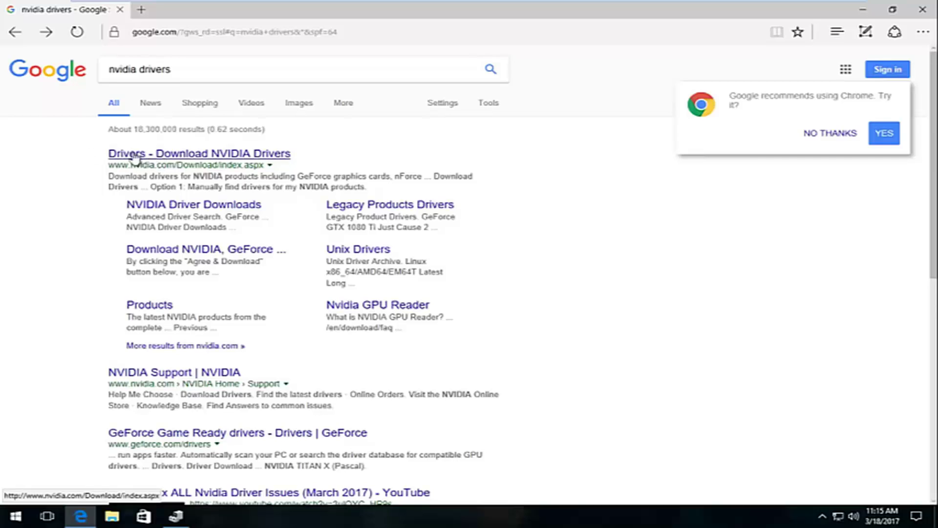
{"action": "left_click", "coordinate": [175, 155]}
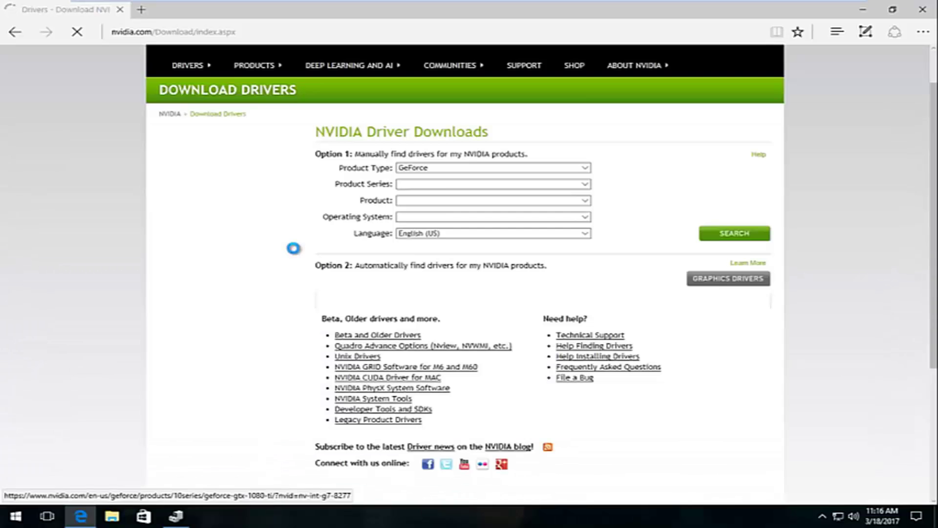
Review the NVIDIA driver download options and start the automatic graphics driver scan
{"action": "scroll", "coordinate": [295, 254], "scroll_direction": "down", "scroll_amount": 3}
{"action": "scroll", "coordinate": [293, 253], "scroll_direction": "up", "scroll_amount": 4}
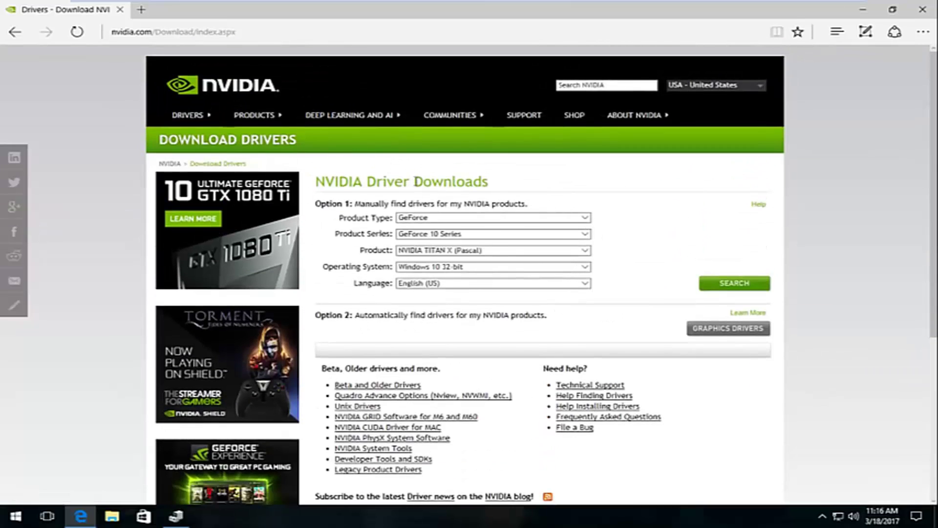
{"action": "scroll", "coordinate": [409, 177], "scroll_direction": "down", "scroll_amount": 2}
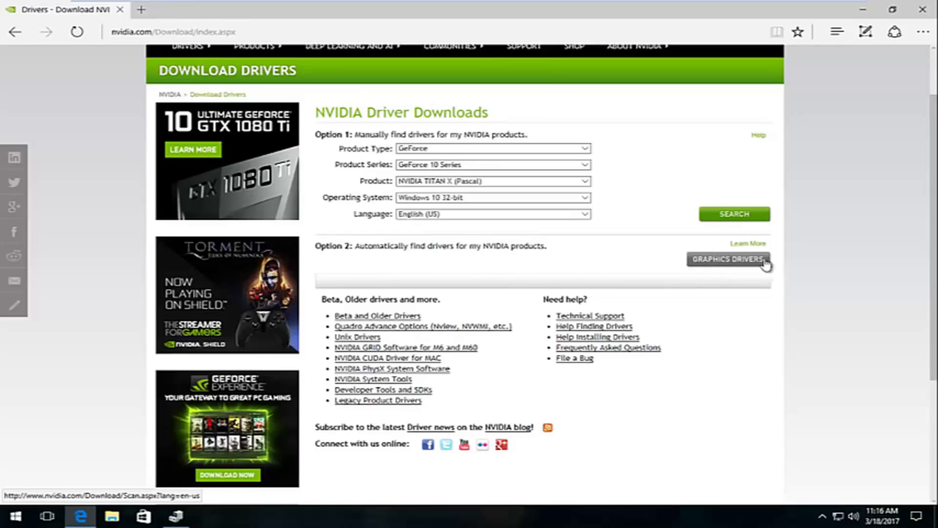
{"action": "left_click", "coordinate": [712, 260]}
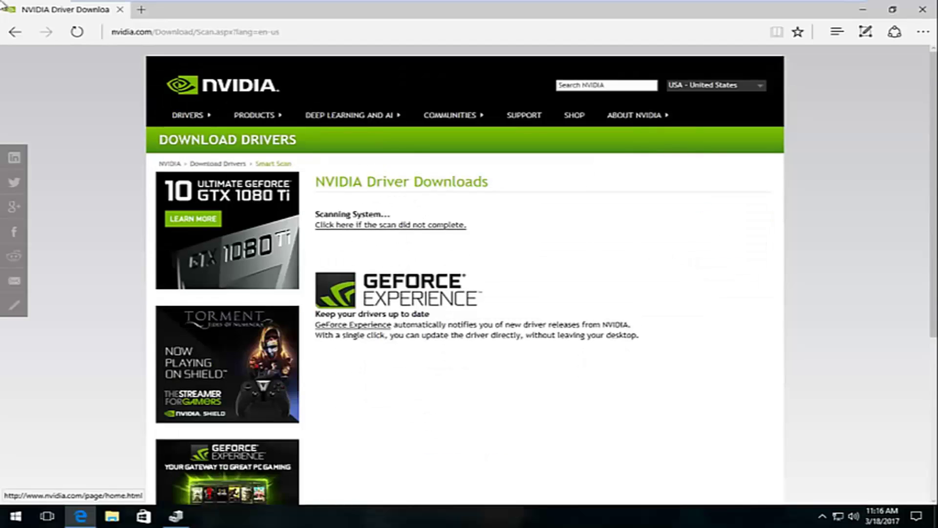
Leave the NVIDIA scan page, then close the browser and the display adapter's properties dialog
{"action": "left_click", "coordinate": [20, 30]}
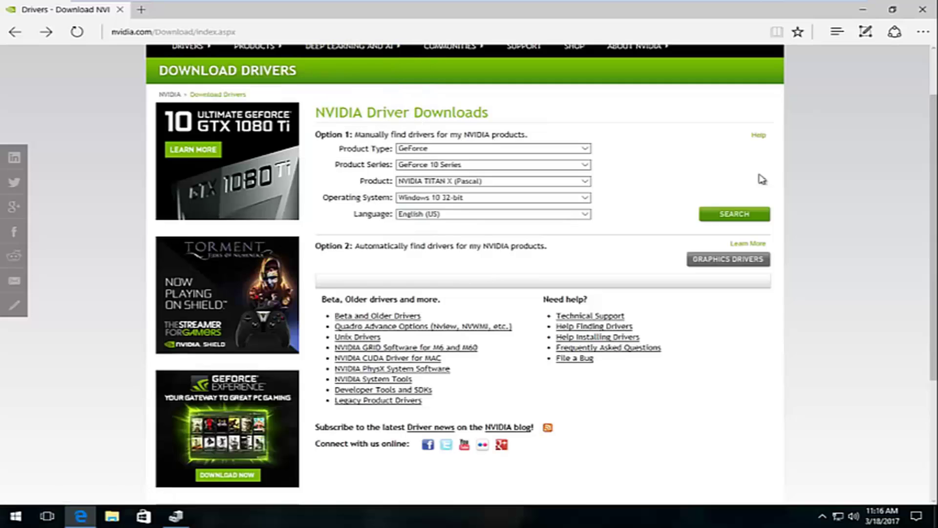
{"action": "left_click", "coordinate": [917, 13]}
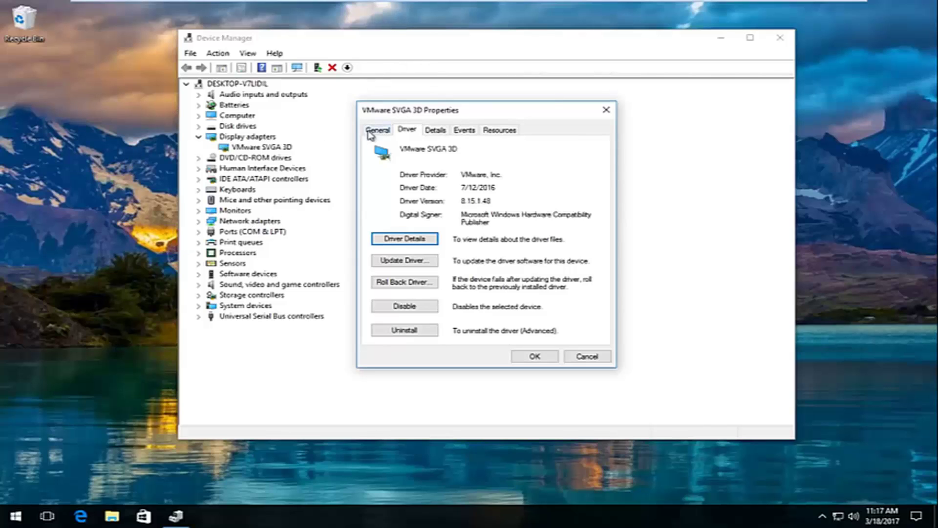
{"action": "left_click", "coordinate": [606, 110]}
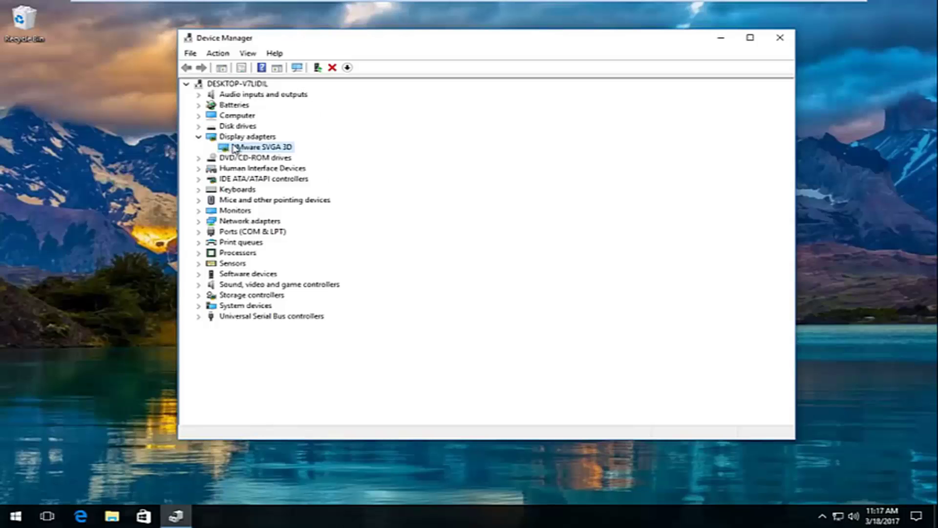
{"action": "right_click", "coordinate": [234, 149]}
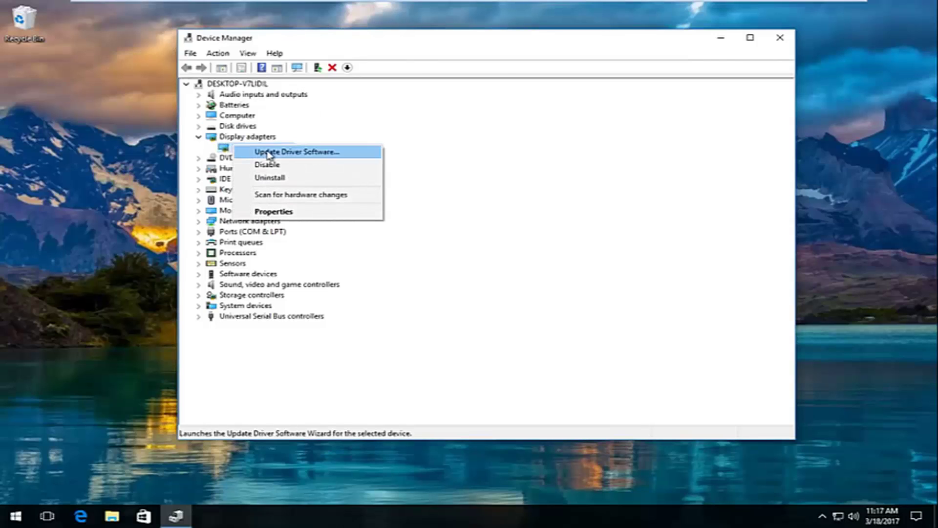
{"action": "left_click", "coordinate": [323, 152]}
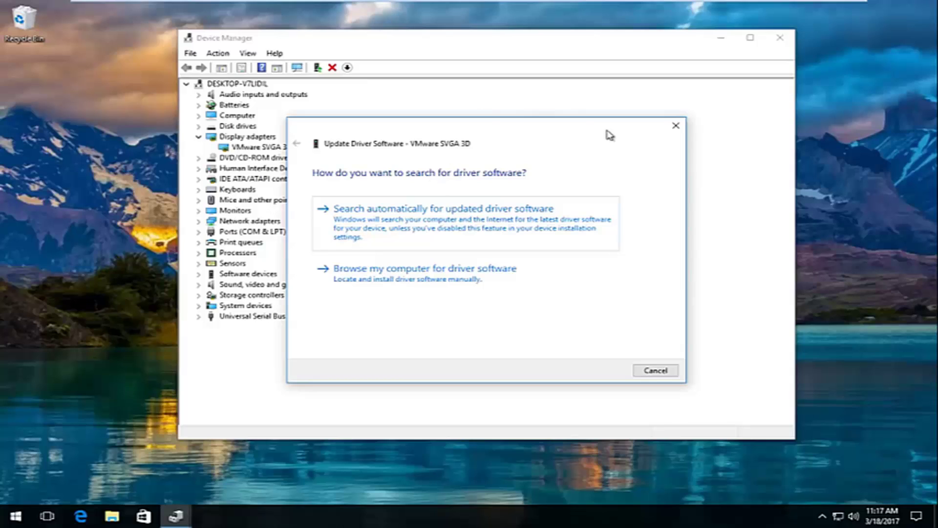
{"action": "left_click", "coordinate": [676, 128]}
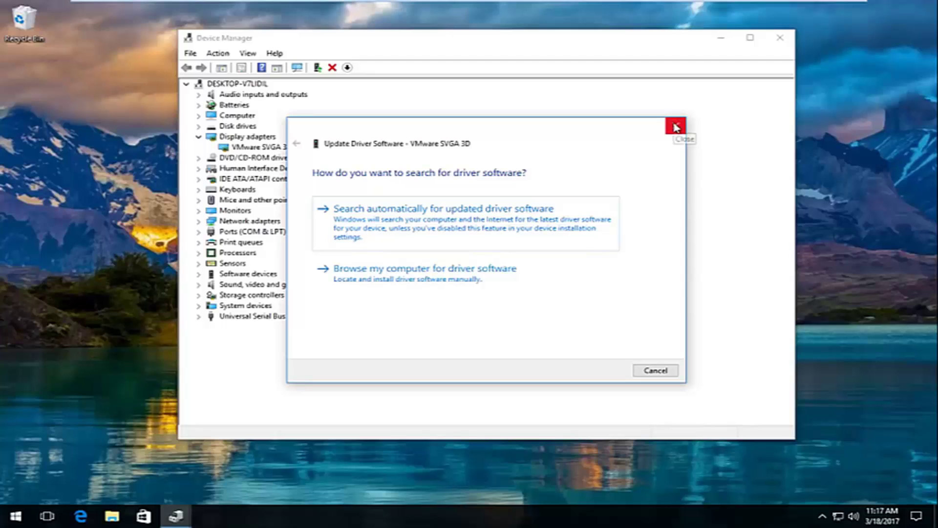
Close Device Manager and restart Windows into the advanced startup options
{"action": "left_click", "coordinate": [778, 38]}
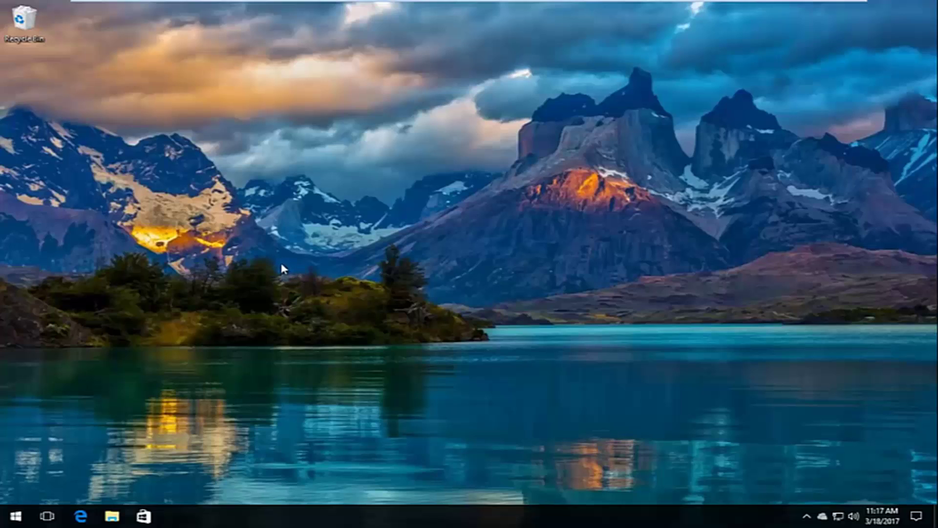
{"action": "left_click", "coordinate": [6, 522]}
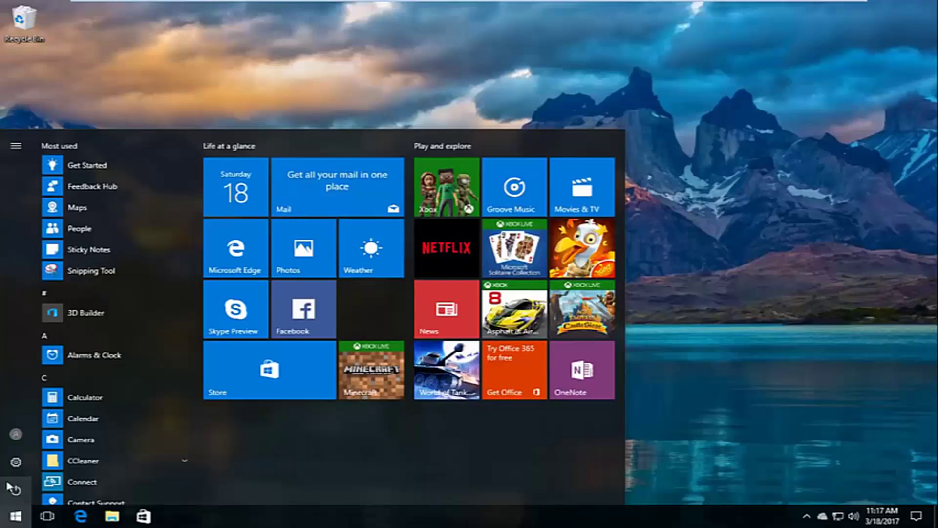
{"action": "left_click", "coordinate": [16, 491]}
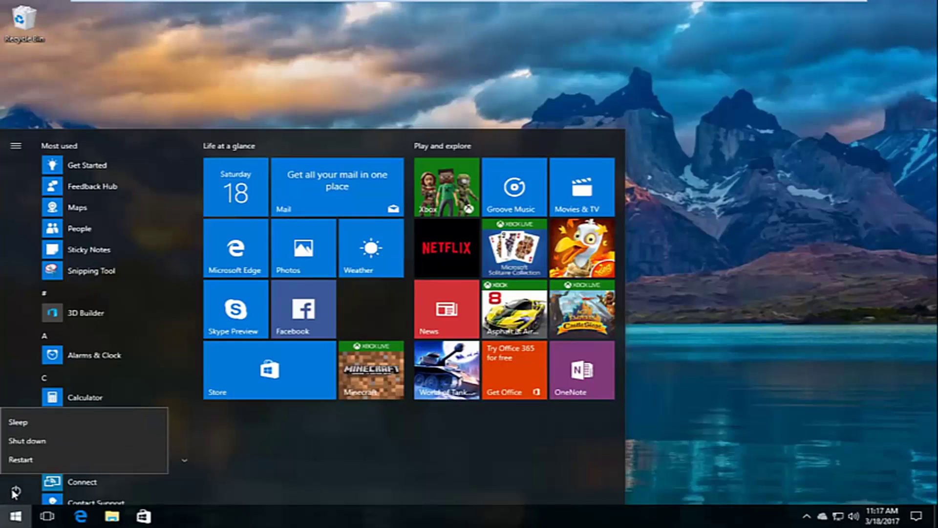
{"action": "left_click", "coordinate": [19, 460]}
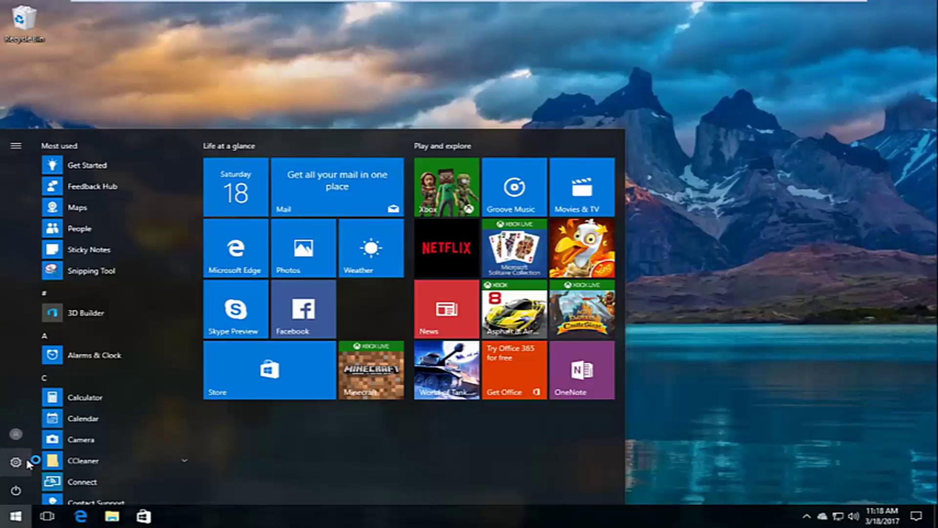
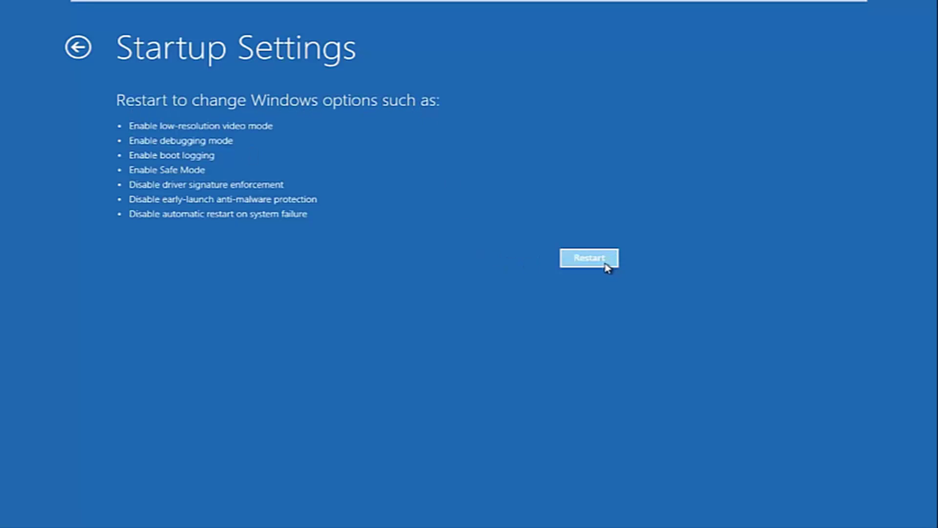
Restart the computer from Startup Settings and choose Enable Safe Mode with Networking
{"action": "left_click", "coordinate": [589, 256]}
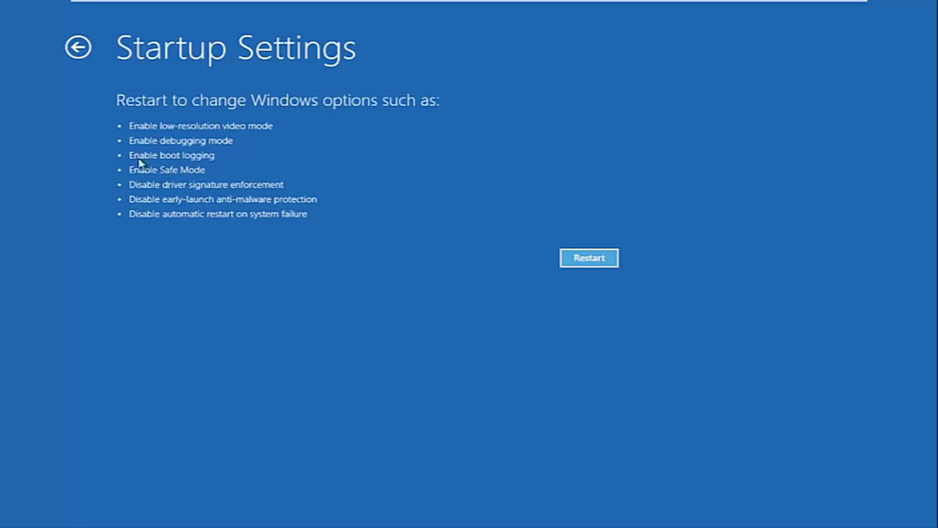
{"action": "left_click", "coordinate": [590, 260]}
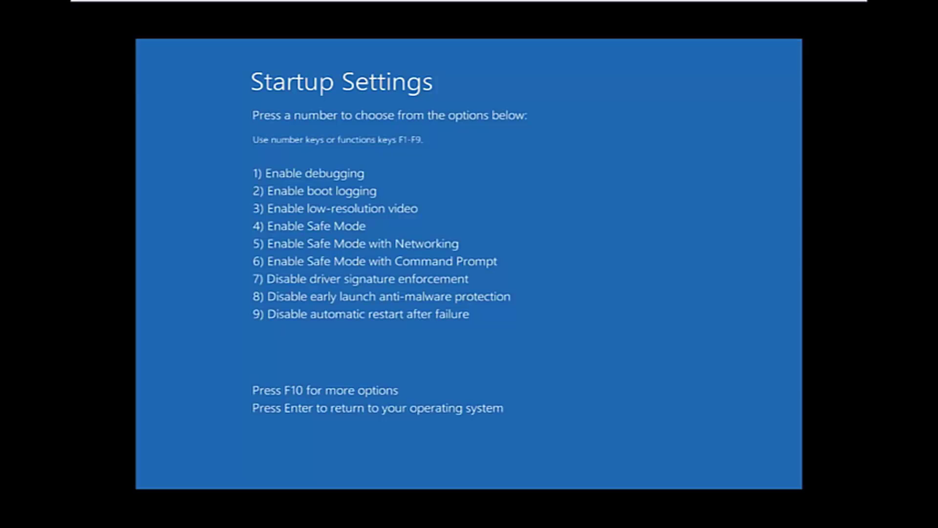
{"action": "key", "text": "F5"}
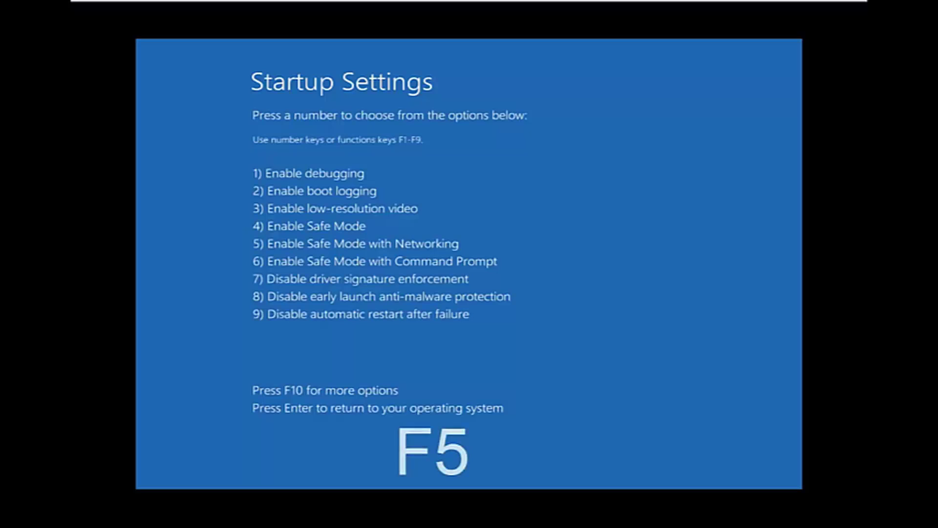